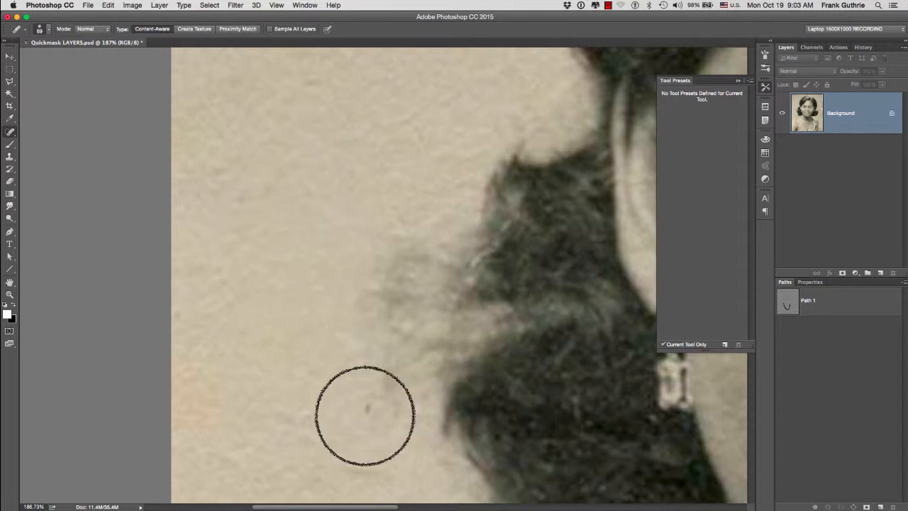
# Heal the brown mark and small dark specks in the plain background beside the hair with the Spot Healing Brush
pyautogui.moveTo(312, 152)
pyautogui.mouseDown()
pyautogui.moveTo(314, 265)
pyautogui.moveTo(284, 239)
pyautogui.moveTo(286, 248)
pyautogui.mouseUp()
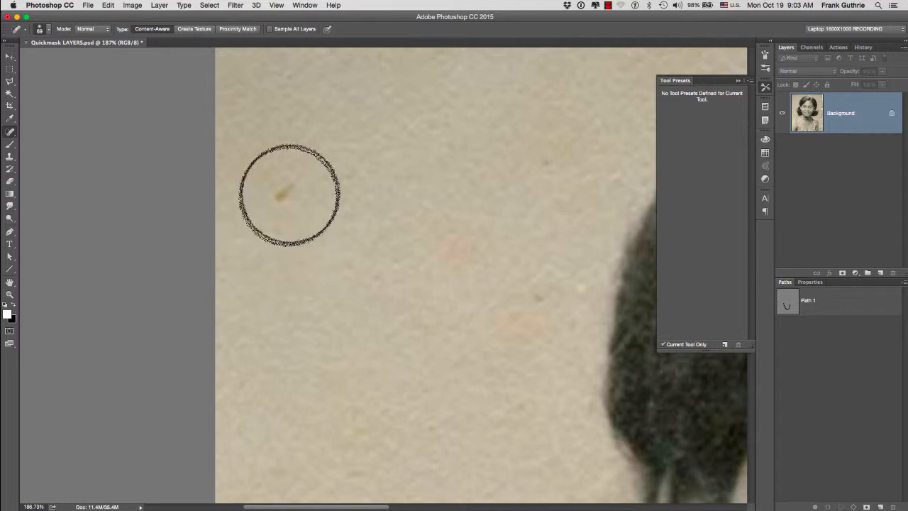
pyautogui.click(283, 196)
pyautogui.click(544, 163)
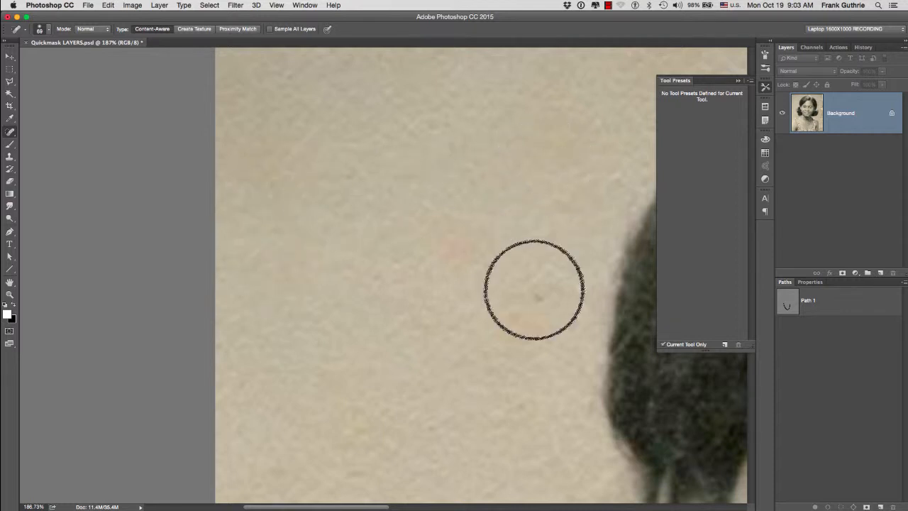
pyautogui.click(533, 291)
# Heal the dark spot on the background near the torn corner, plus part of the tear at the photo's edge
pyautogui.moveTo(533, 287)
pyautogui.mouseDown()
pyautogui.moveTo(502, 265)
pyautogui.moveTo(354, 250)
pyautogui.moveTo(114, 181)
pyautogui.mouseUp()
pyautogui.moveTo(502, 252); pyautogui.dragTo(135, 209)
pyautogui.moveTo(487, 288); pyautogui.dragTo(207, 212)
pyautogui.click(465, 259)
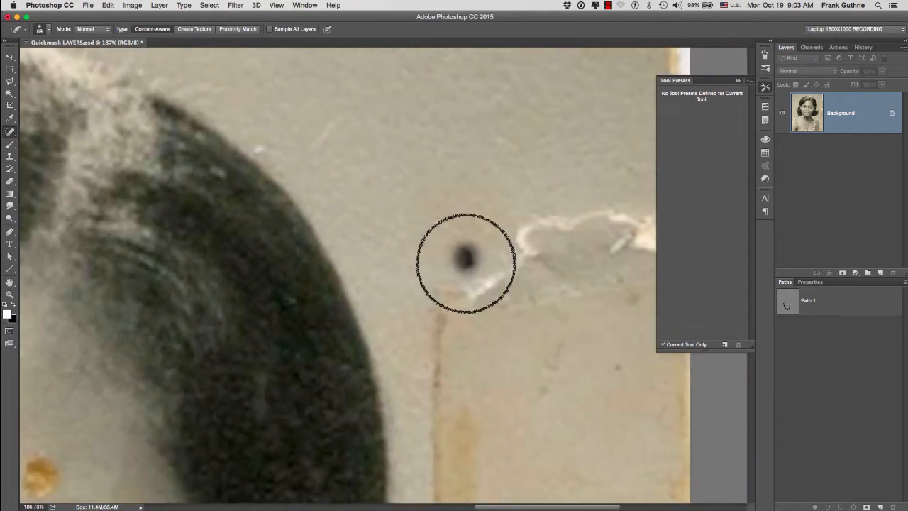
pyautogui.click(467, 265)
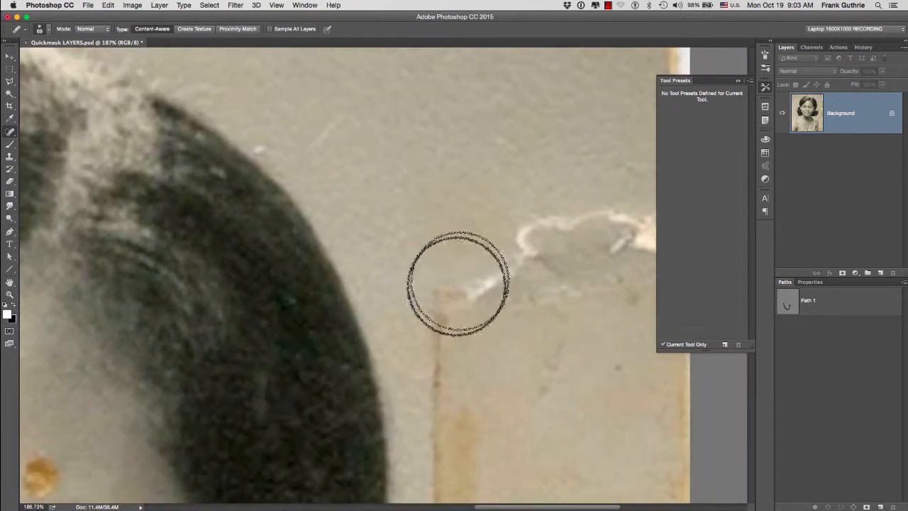
pyautogui.moveTo(465, 230)
pyautogui.mouseDown()
pyautogui.moveTo(282, 292)
pyautogui.moveTo(253, 283)
pyautogui.mouseUp()
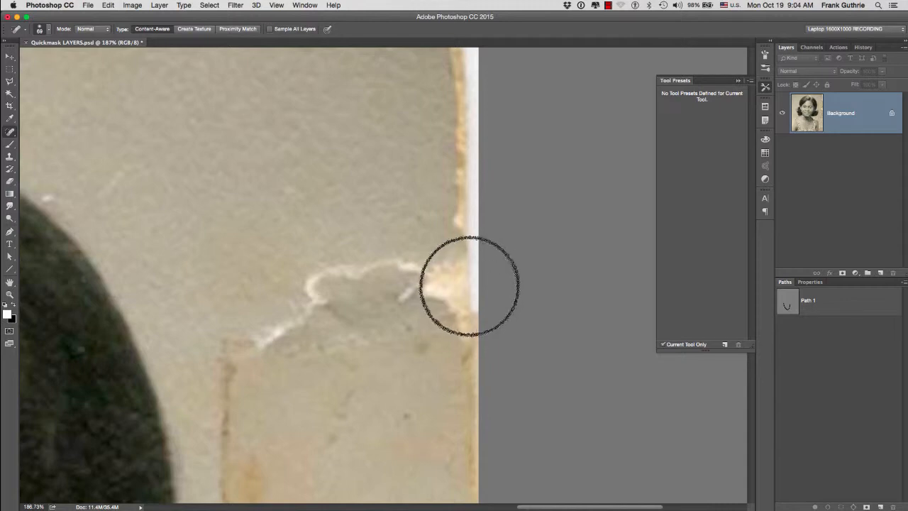
pyautogui.moveTo(469, 271)
pyautogui.mouseDown()
pyautogui.moveTo(475, 308)
pyautogui.moveTo(474, 278)
pyautogui.mouseUp()
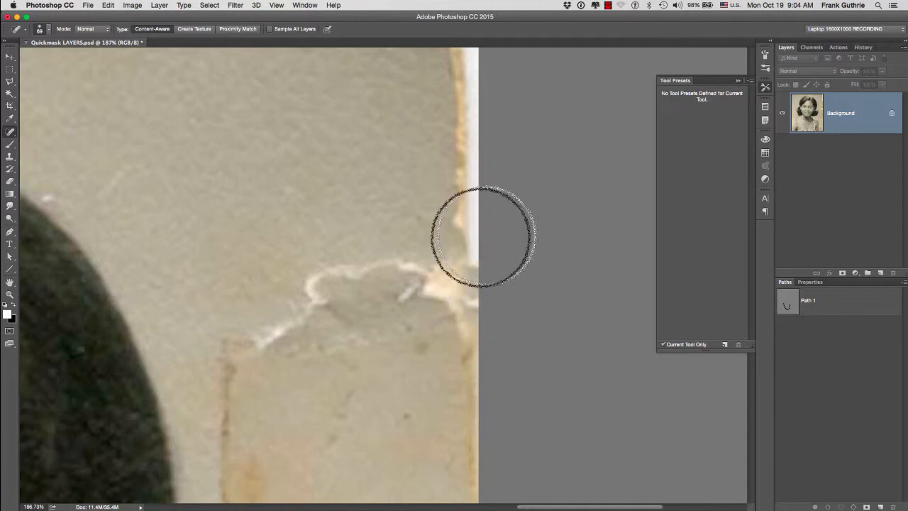
# Heal the orange stain on the forehead above the eyebrow
pyautogui.moveTo(298, 368); pyautogui.dragTo(608, 138)
pyautogui.moveTo(362, 257)
pyautogui.mouseDown()
pyautogui.moveTo(430, 235)
pyautogui.moveTo(663, 215)
pyautogui.mouseUp()
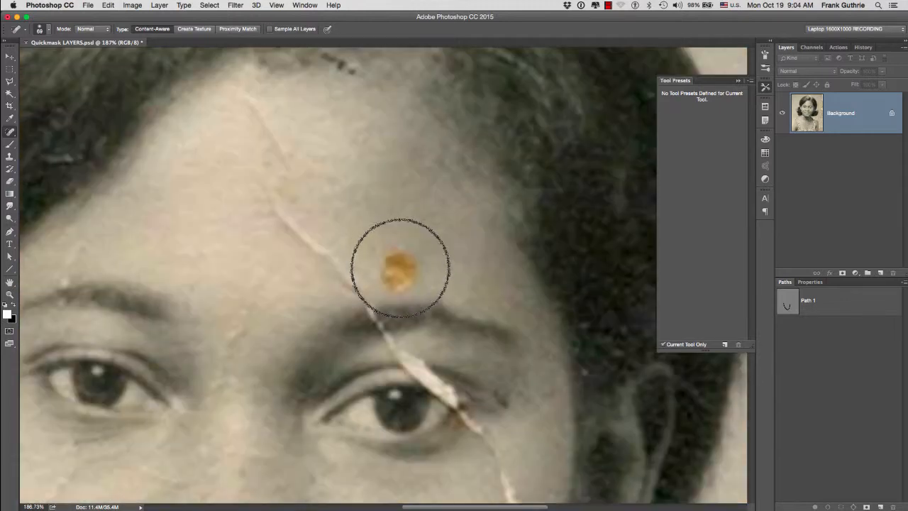
pyautogui.moveTo(386, 260); pyautogui.dragTo(400, 265)
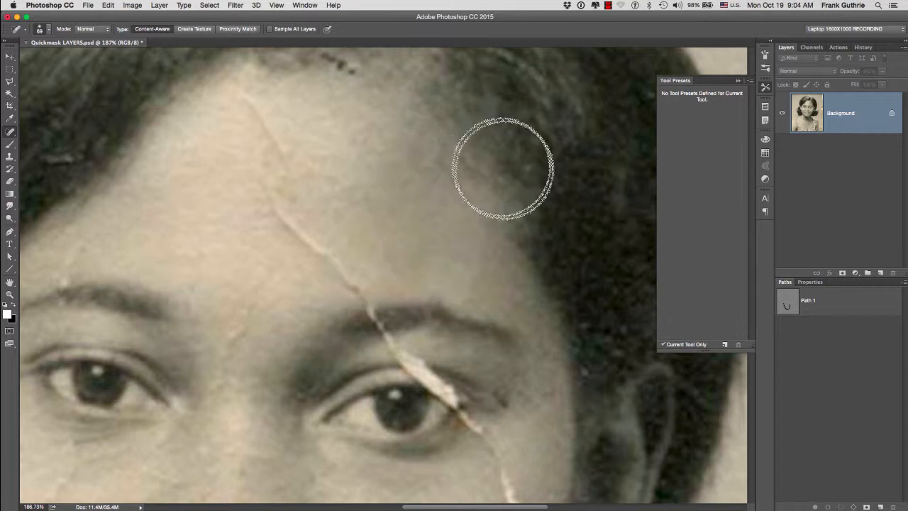
# Reduce the brush size to 23 and heal the row of small dark marks at the hairline
pyautogui.scroll(5, 403, 351)
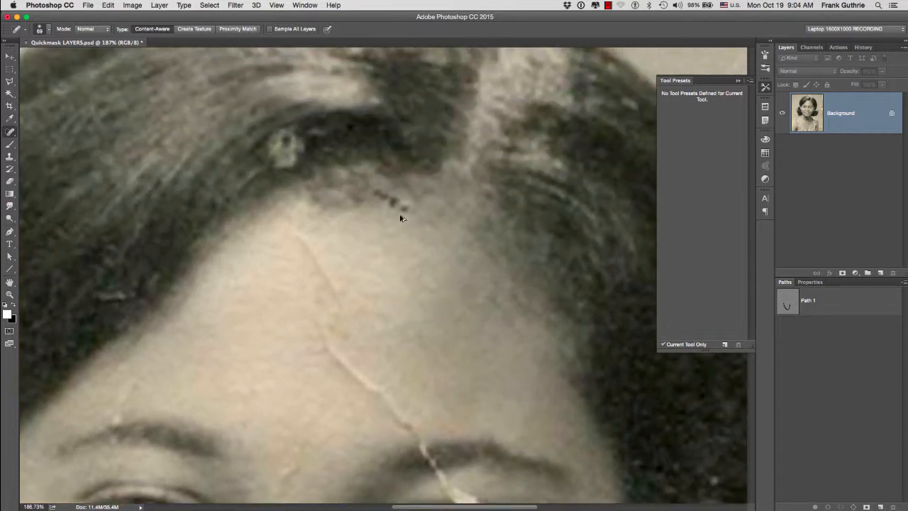
pyautogui.moveTo(396, 206)
pyautogui.keyDown('ctrl'); pyautogui.keyDown('alt'); pyautogui.mouseDown()
pyautogui.moveTo(376, 205)
pyautogui.moveTo(410, 209)
pyautogui.mouseUp(); pyautogui.keyUp('alt'); pyautogui.keyUp('ctrl')
pyautogui.click(381, 194)
# Heal the dark oval mark on the cheek beside the earring and the small spots on the nose
pyautogui.moveTo(354, 335); pyautogui.dragTo(374, 162)
pyautogui.moveTo(294, 271); pyautogui.dragTo(284, 279)
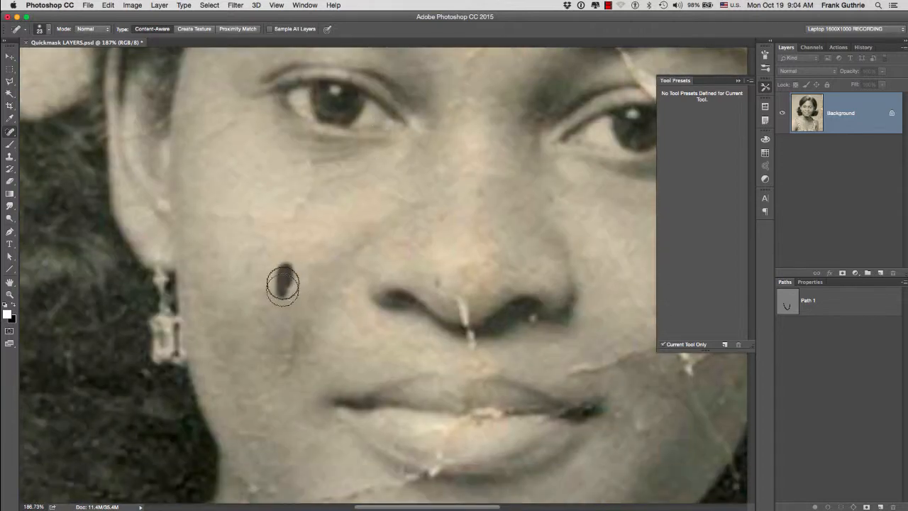
pyautogui.click(438, 283)
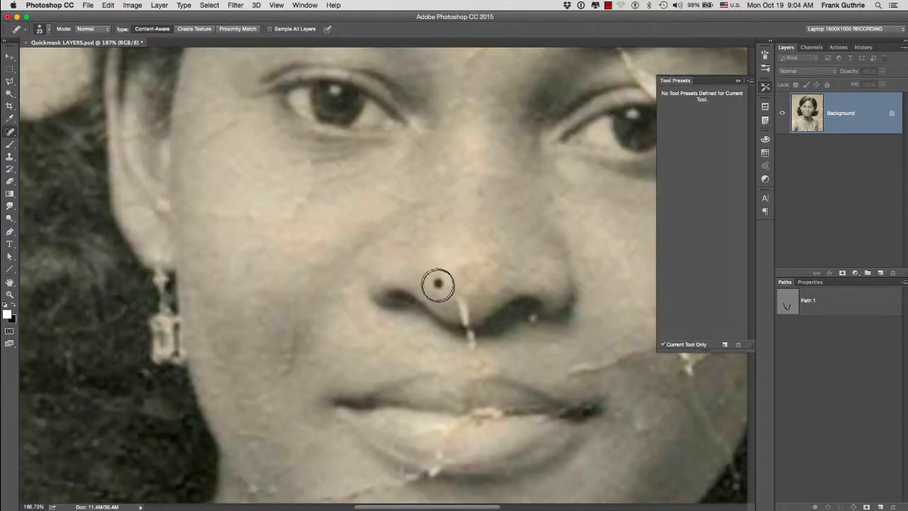
pyautogui.click(477, 194)
pyautogui.moveTo(315, 189)
pyautogui.mouseDown()
pyautogui.moveTo(292, 219)
pyautogui.moveTo(305, 204)
pyautogui.moveTo(196, 214)
pyautogui.mouseUp()
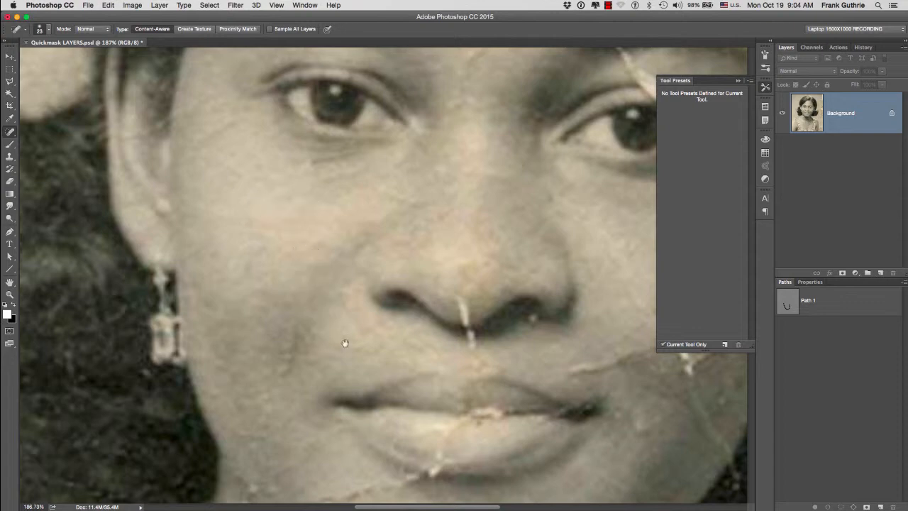
# Heal the small brown spot on the cheek beside the long diagonal crack
pyautogui.moveTo(346, 347); pyautogui.dragTo(317, 213)
pyautogui.moveTo(305, 351)
pyautogui.mouseDown()
pyautogui.moveTo(234, 367)
pyautogui.moveTo(102, 442)
pyautogui.mouseUp()
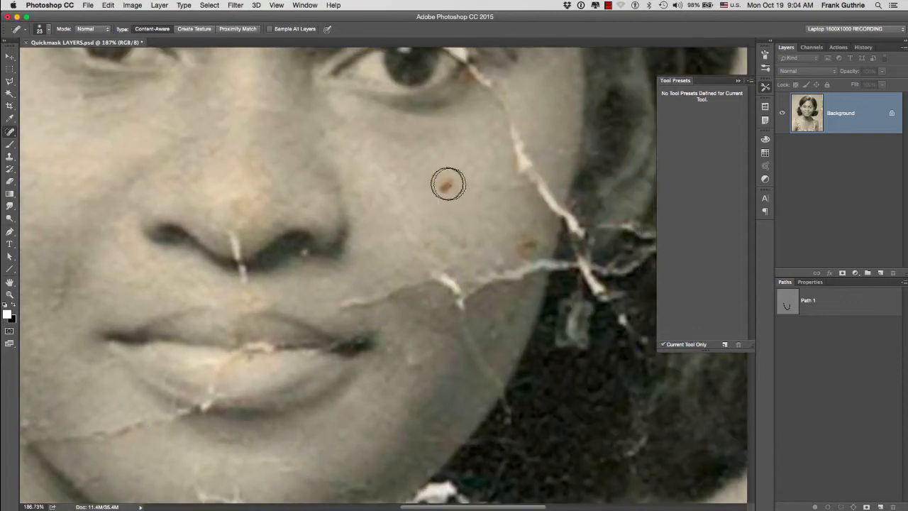
pyautogui.moveTo(445, 185)
pyautogui.mouseDown()
pyautogui.moveTo(464, 213)
pyautogui.moveTo(533, 236)
pyautogui.moveTo(533, 248)
pyautogui.moveTo(524, 252)
pyautogui.moveTo(447, 182)
pyautogui.mouseUp()
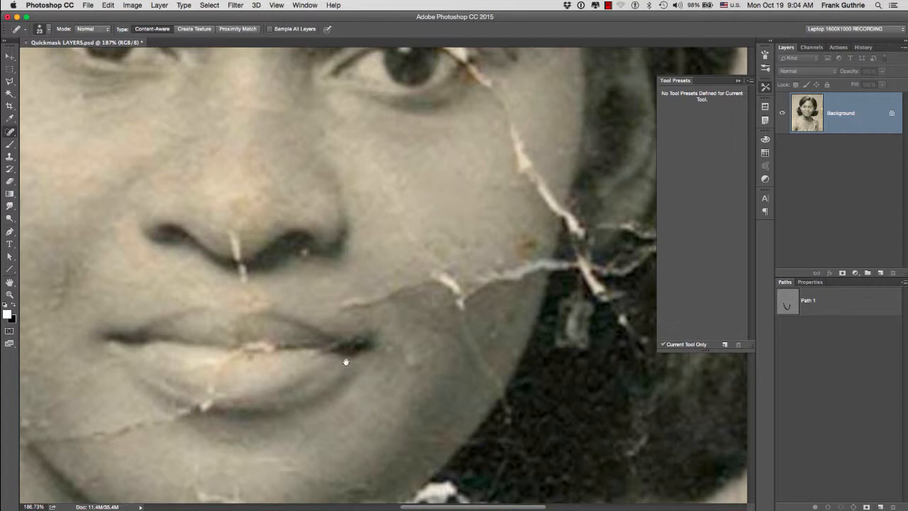
# Heal the yellowish spot on the chest next to the patterned dress strap
pyautogui.moveTo(345, 361); pyautogui.dragTo(451, 100)
pyautogui.moveTo(204, 397); pyautogui.dragTo(450, 220)
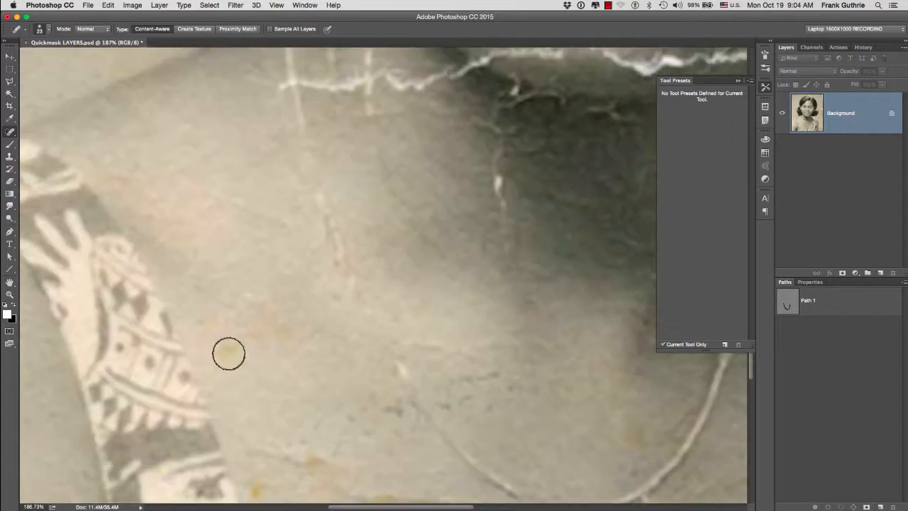
pyautogui.moveTo(227, 352); pyautogui.dragTo(236, 344)
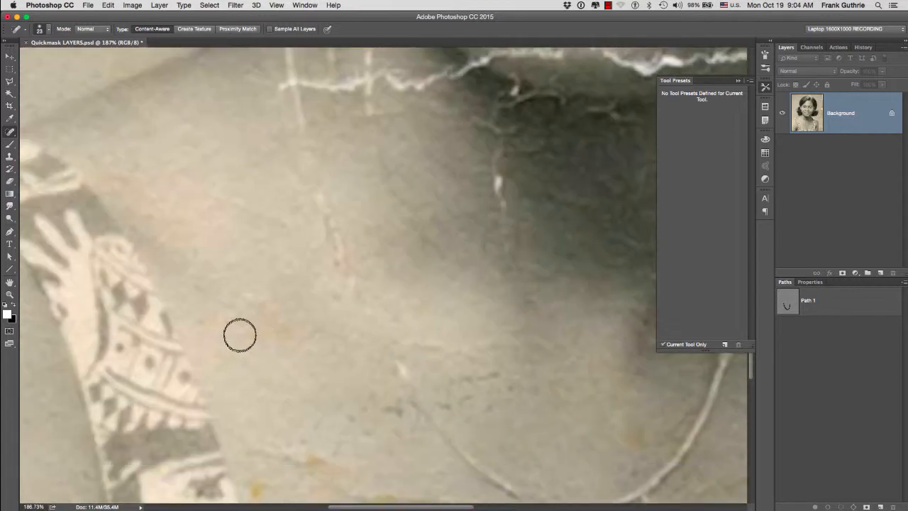
# Switch to the Healing Brush and try healing the reddish-brown spot above the neckline without a source point, dismissing the alert
pyautogui.click(12, 133)
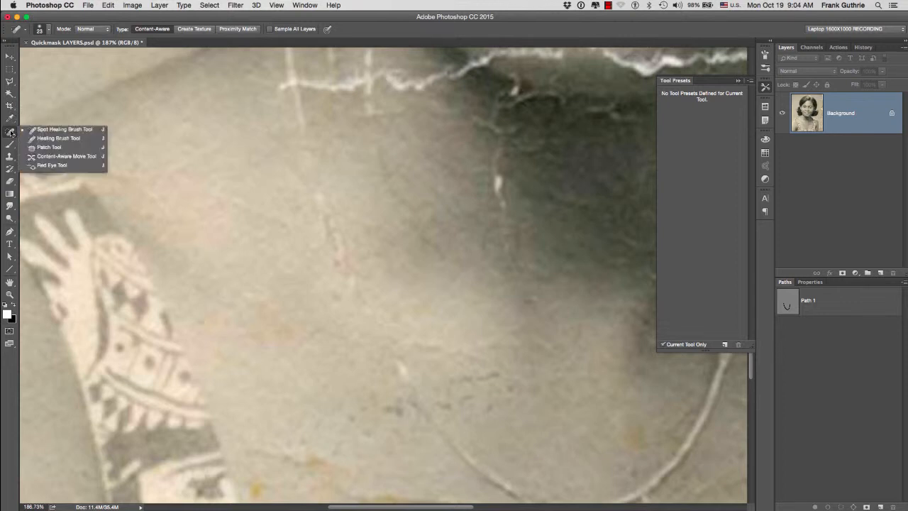
pyautogui.click(59, 138)
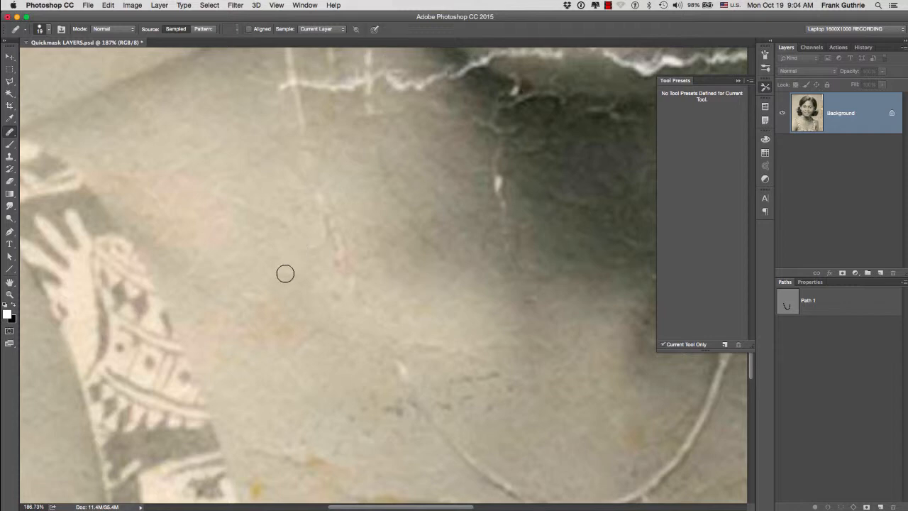
pyautogui.moveTo(296, 384); pyautogui.dragTo(278, 146)
pyautogui.moveTo(311, 313)
pyautogui.mouseDown()
pyautogui.moveTo(170, 213)
pyautogui.moveTo(136, 207)
pyautogui.mouseUp()
pyautogui.moveTo(326, 276); pyautogui.dragTo(186, 229)
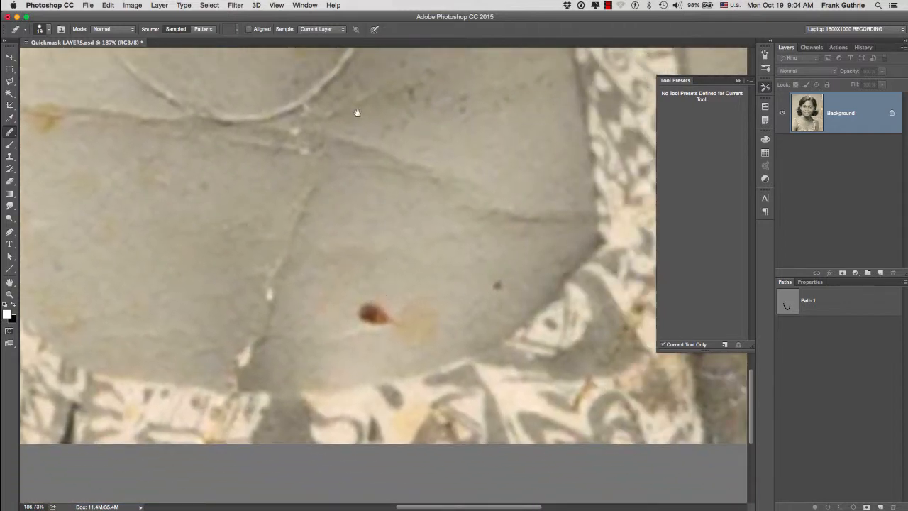
pyautogui.moveTo(327, 79); pyautogui.dragTo(450, 336)
pyautogui.moveTo(296, 204); pyautogui.dragTo(632, 123)
pyautogui.moveTo(274, 234); pyautogui.dragTo(590, 277)
pyautogui.moveTo(231, 316); pyautogui.dragTo(107, 169)
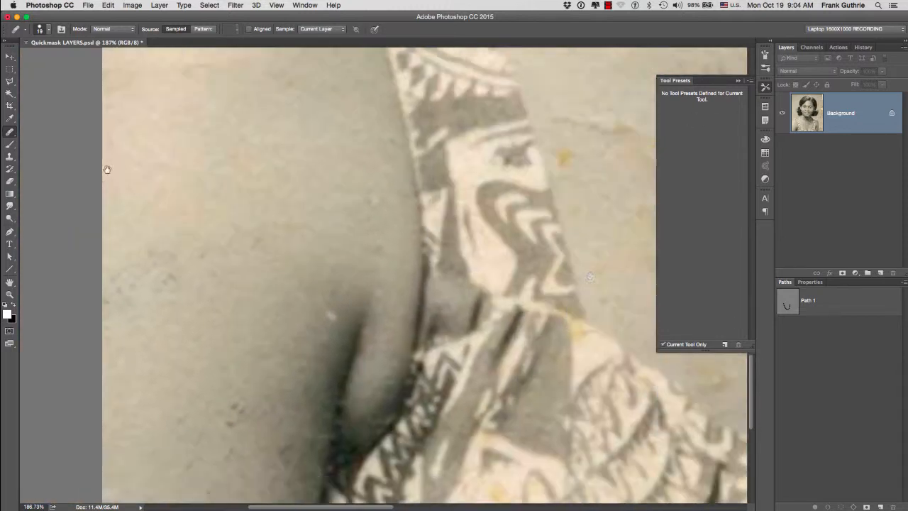
pyautogui.moveTo(563, 293); pyautogui.dragTo(314, 284)
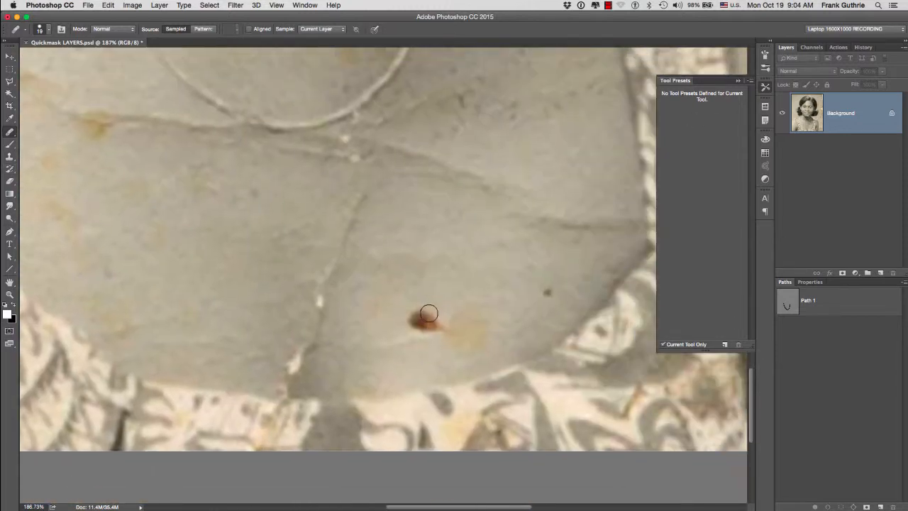
pyautogui.click(431, 324)
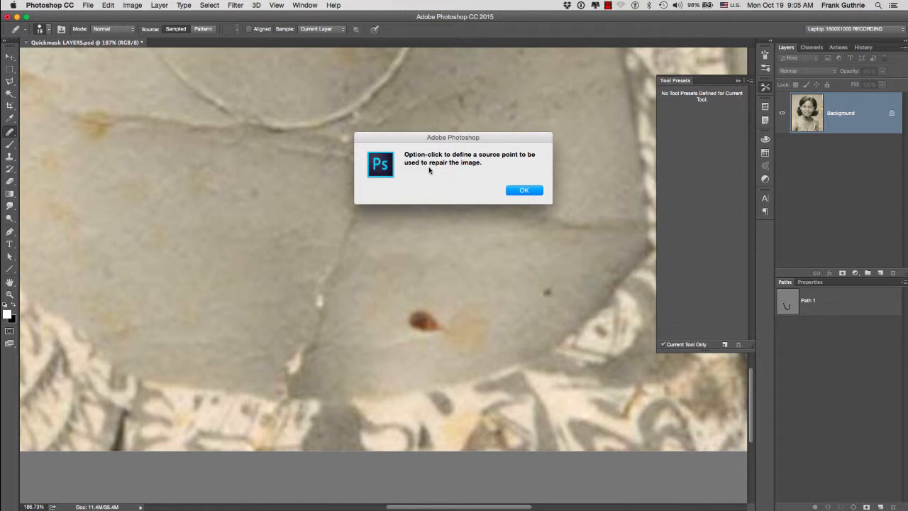
pyautogui.click(524, 190)
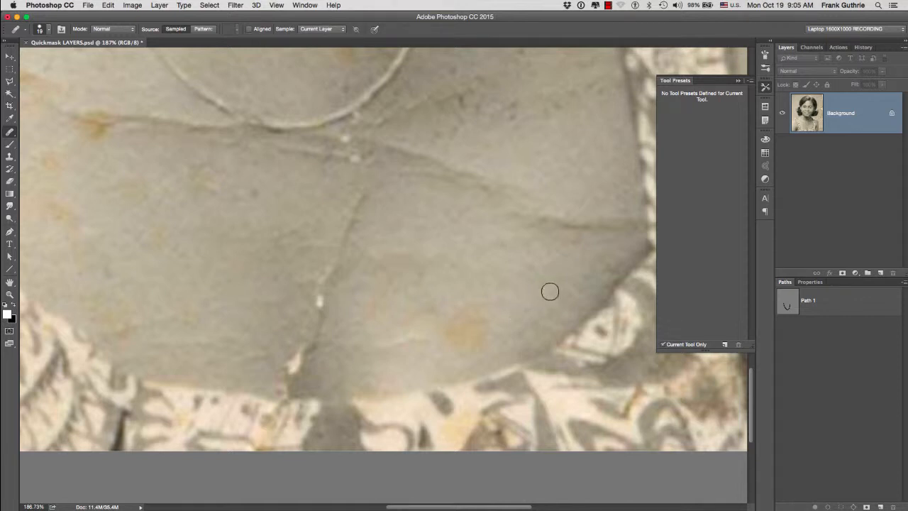
# Sample clean skin and heal the yellow stain above the neckline using a size 40 Healing Brush
pyautogui.moveTo(500, 309)
pyautogui.mouseDown()
pyautogui.moveTo(473, 324)
pyautogui.moveTo(467, 314)
pyautogui.moveTo(463, 327)
pyautogui.mouseUp()
pyautogui.keyDown('alt'); pyautogui.click(527, 268); pyautogui.keyUp('alt')
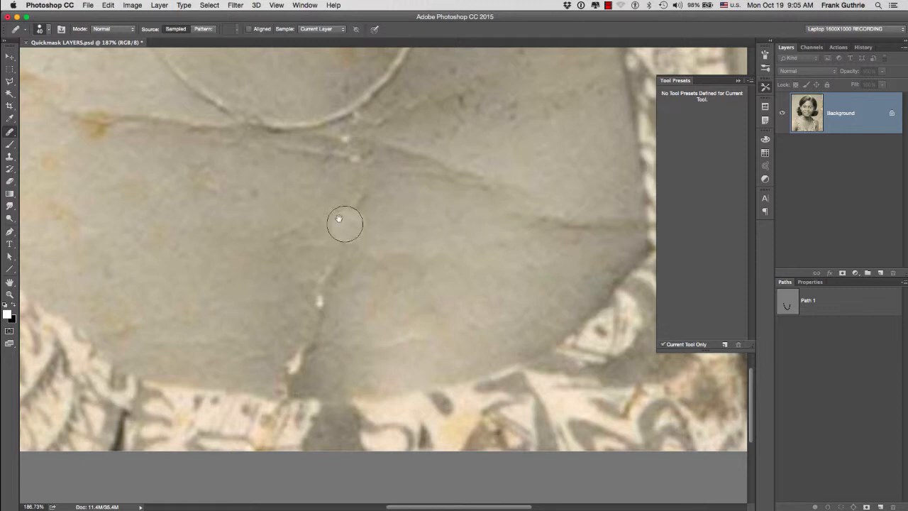
# Heal the orange stain and horizontal crease beside the necklace, then resample skin and touch up the area
pyautogui.moveTo(330, 194)
pyautogui.mouseDown()
pyautogui.moveTo(520, 293)
pyautogui.moveTo(538, 293)
pyautogui.mouseUp()
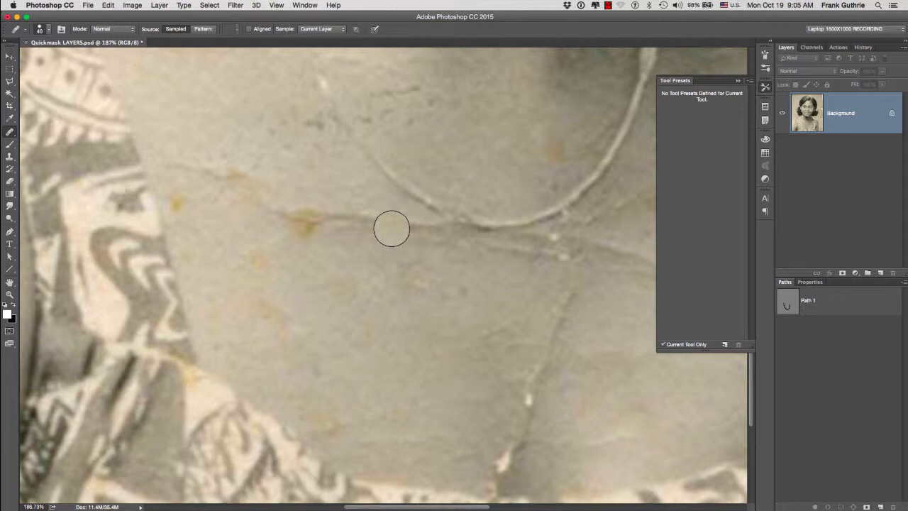
pyautogui.moveTo(392, 228)
pyautogui.mouseDown()
pyautogui.moveTo(365, 224)
pyautogui.moveTo(386, 229)
pyautogui.moveTo(316, 221)
pyautogui.mouseUp()
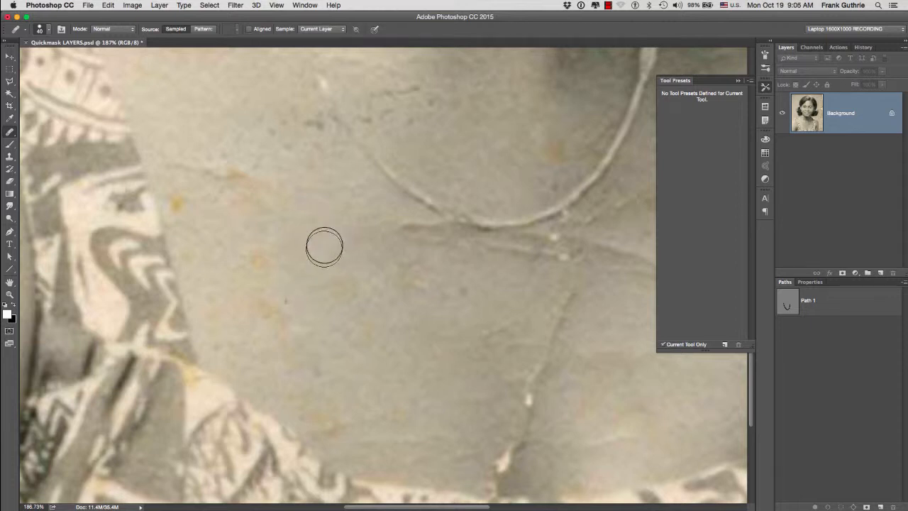
pyautogui.keyDown('alt'); pyautogui.click(569, 98); pyautogui.keyUp('alt')
pyautogui.click(330, 227)
pyautogui.click(384, 210)
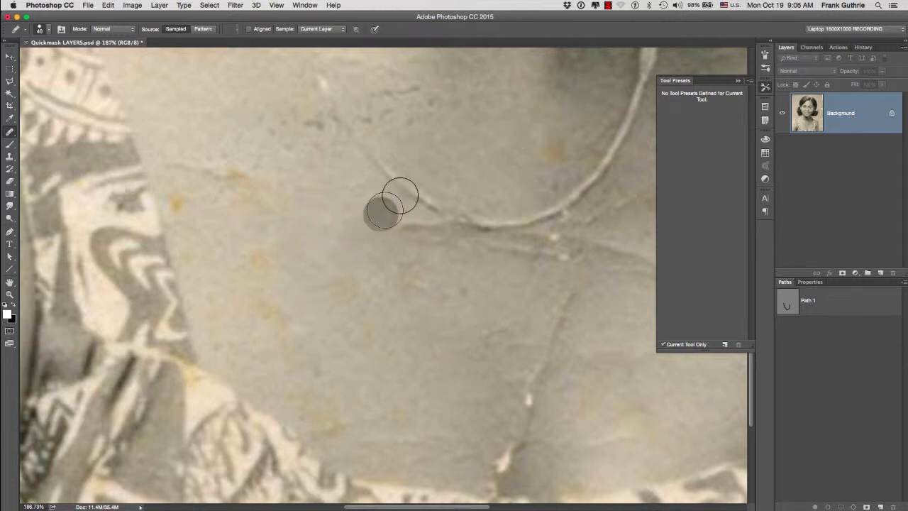
pyautogui.click(390, 187)
# Sample clean chest skin and heal the crease and orange stain beside the dress strap
pyautogui.moveTo(335, 197); pyautogui.dragTo(485, 287)
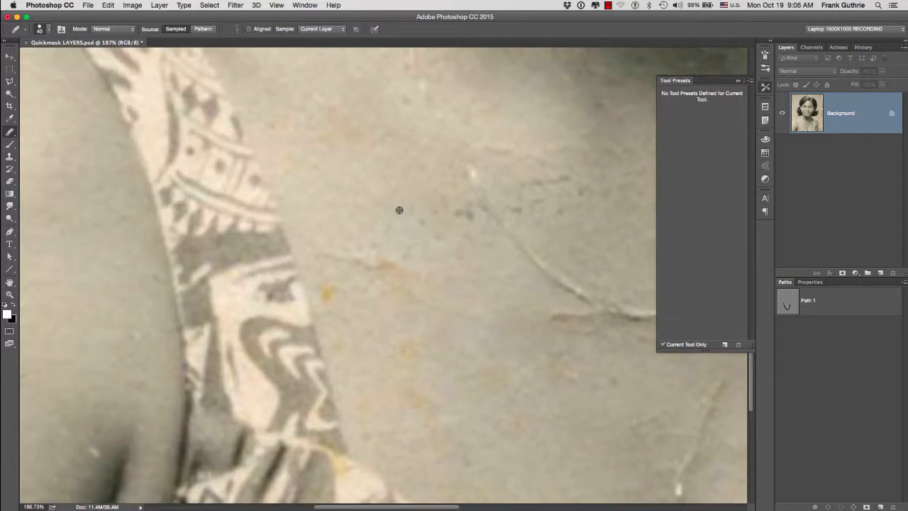
pyautogui.keyDown('alt'); pyautogui.click(400, 205); pyautogui.keyUp('alt')
pyautogui.moveTo(399, 272)
pyautogui.mouseDown()
pyautogui.moveTo(374, 262)
pyautogui.moveTo(405, 273)
pyautogui.moveTo(386, 279)
pyautogui.moveTo(407, 267)
pyautogui.moveTo(336, 251)
pyautogui.moveTo(405, 284)
pyautogui.moveTo(377, 262)
pyautogui.moveTo(377, 240)
pyautogui.moveTo(465, 324)
pyautogui.moveTo(426, 385)
pyautogui.moveTo(426, 371)
pyautogui.moveTo(356, 289)
pyautogui.moveTo(348, 347)
pyautogui.moveTo(567, 214)
pyautogui.moveTo(208, 214)
pyautogui.moveTo(166, 122)
pyautogui.mouseUp()
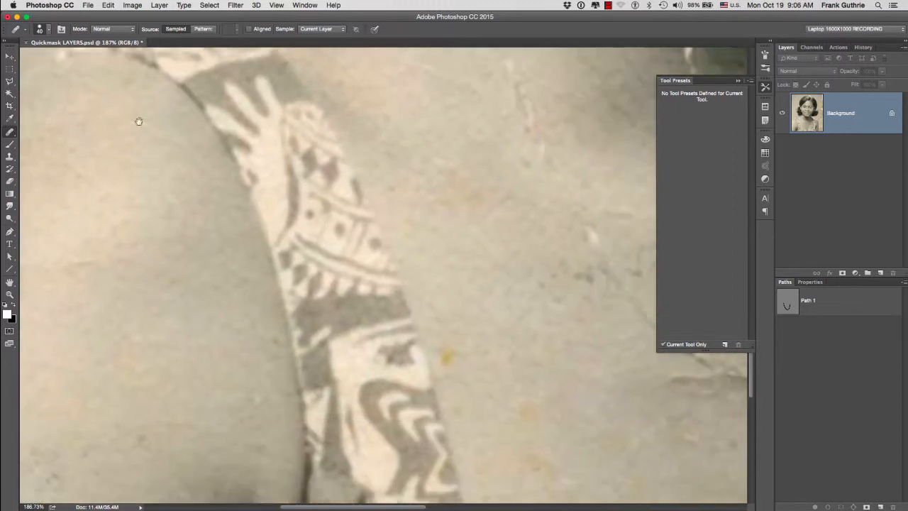
# Switch to the Patch Tool and patch the greenish spot in the background above the shoulder with clean backdrop
pyautogui.click(12, 134)
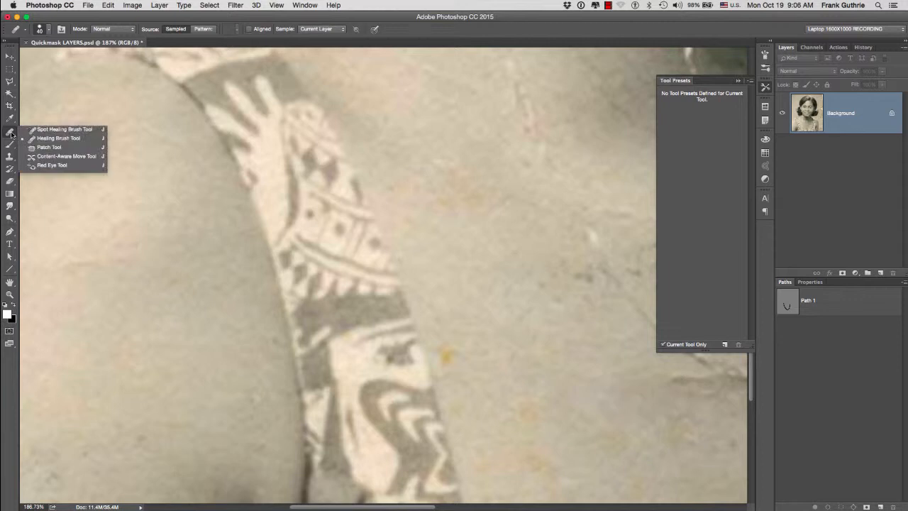
pyautogui.click(51, 147)
pyautogui.scroll(-4, 290, 222)
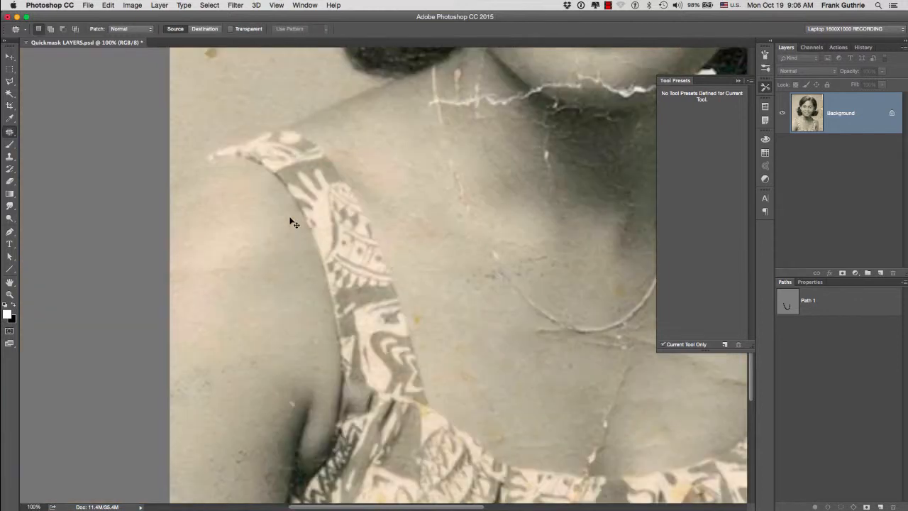
pyautogui.moveTo(293, 165); pyautogui.dragTo(344, 250)
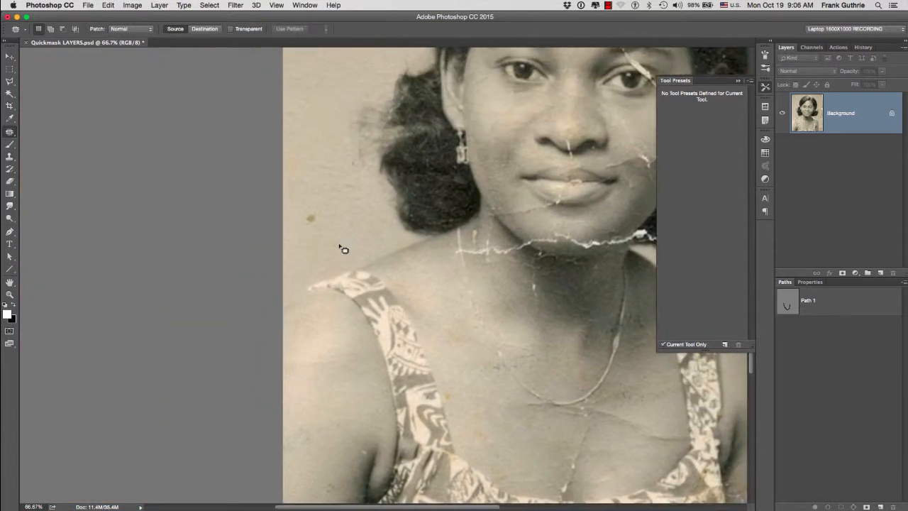
pyautogui.scroll(3, 310, 216)
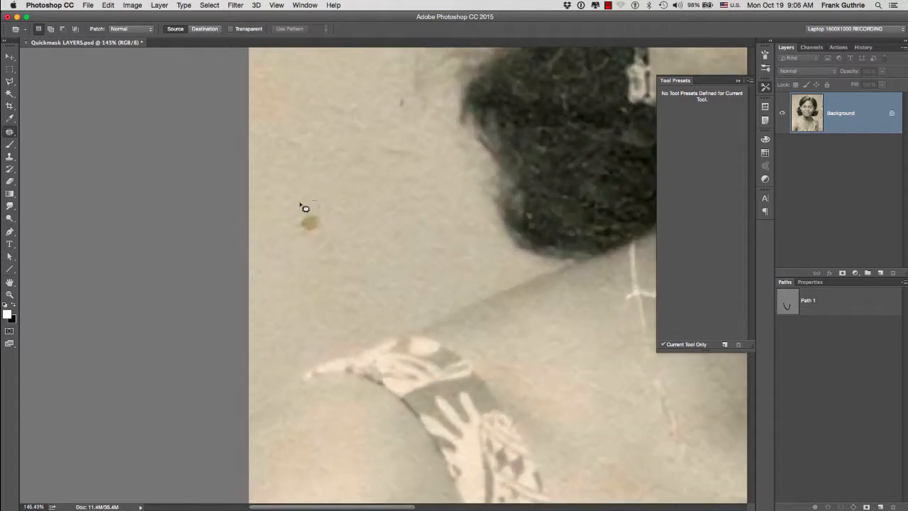
pyautogui.moveTo(325, 213); pyautogui.dragTo(338, 155)
pyautogui.moveTo(408, 239); pyautogui.dragTo(422, 279)
# Patch a narrow oval area on the cheek beside the mouth with clean skin from below the neck crease, then deselect
pyautogui.moveTo(460, 253); pyautogui.dragTo(140, 321)
pyautogui.moveTo(396, 265); pyautogui.dragTo(337, 381)
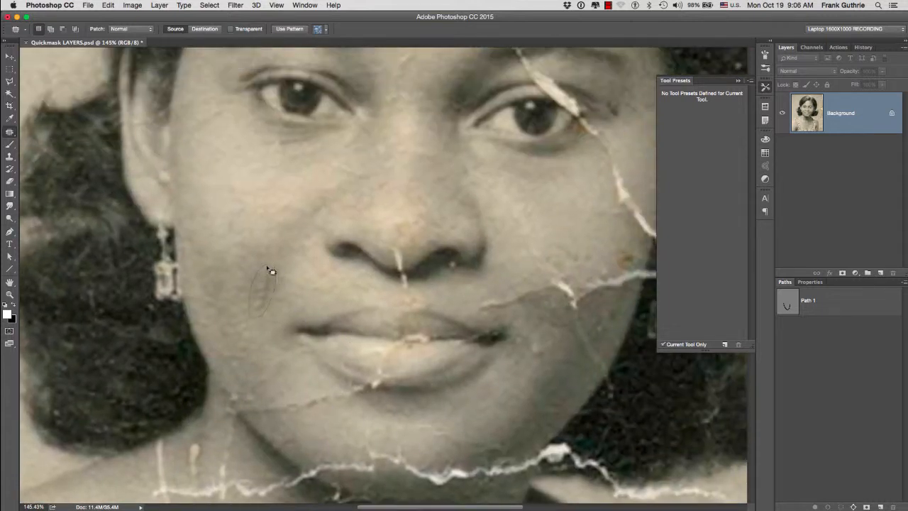
pyautogui.moveTo(267, 268); pyautogui.dragTo(276, 266)
pyautogui.moveTo(285, 277)
pyautogui.mouseDown()
pyautogui.moveTo(252, 191)
pyautogui.moveTo(257, 155)
pyautogui.moveTo(272, 149)
pyautogui.mouseUp()
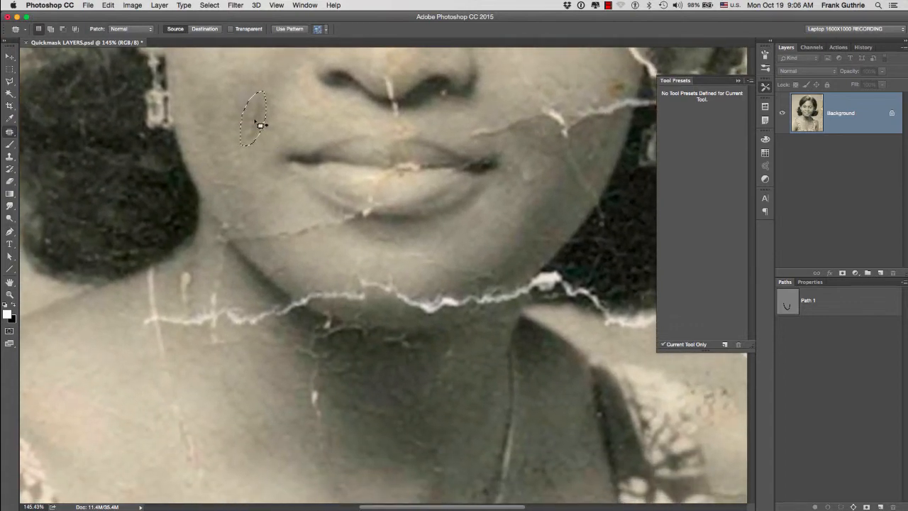
pyautogui.moveTo(256, 122); pyautogui.dragTo(255, 325)
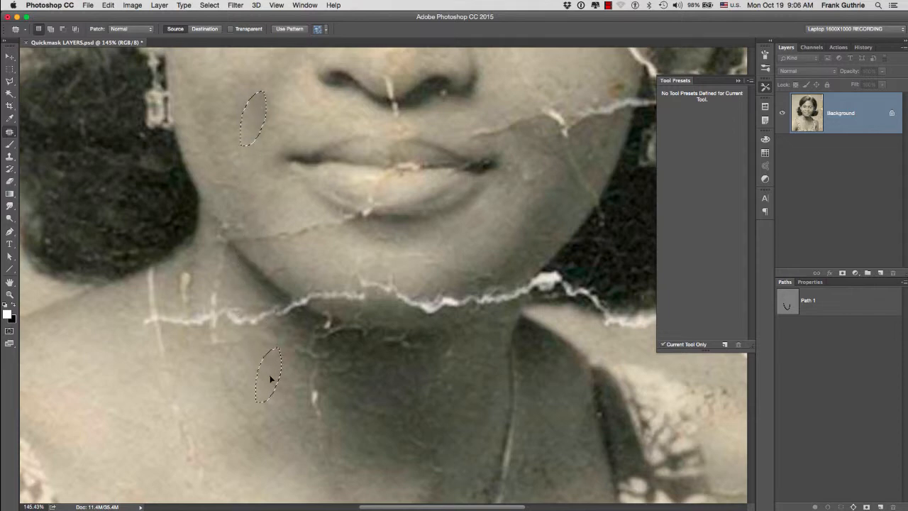
pyautogui.moveTo(271, 379); pyautogui.dragTo(259, 343)
pyautogui.moveTo(256, 218); pyautogui.dragTo(271, 426)
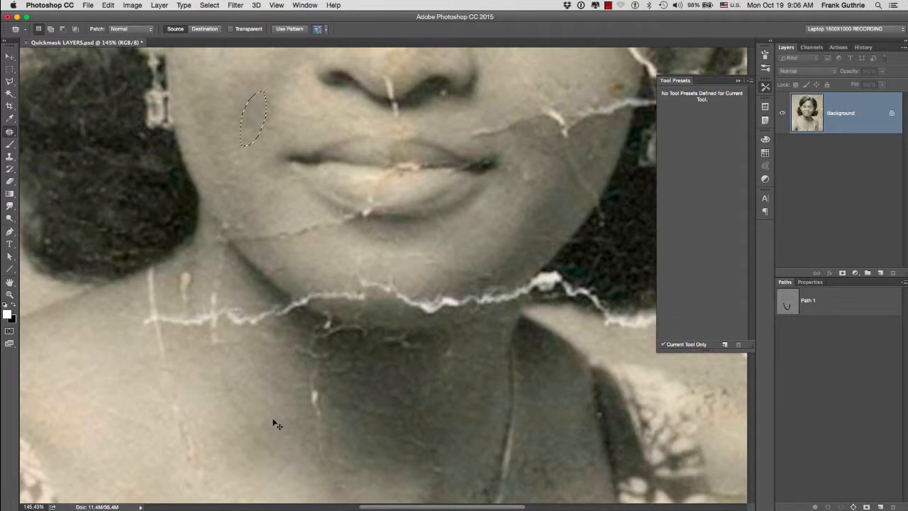
pyautogui.press('super+d')
# Patch the small brown stain near the outer edge of the other cheek with clean skin from above it, then deselect
pyautogui.moveTo(441, 190); pyautogui.dragTo(227, 380)
pyautogui.moveTo(353, 264); pyautogui.dragTo(278, 280)
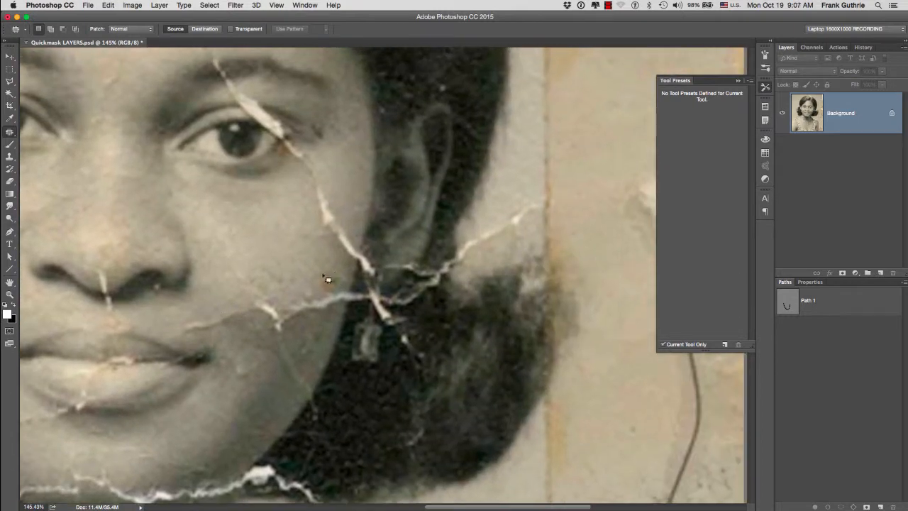
pyautogui.moveTo(346, 279); pyautogui.dragTo(342, 214)
pyautogui.press('super+d')
# Try moving and enlarging a round area of chest skin between the necklace and dress strap with the Content-Aware Move Tool
pyautogui.moveTo(306, 441); pyautogui.dragTo(372, 217)
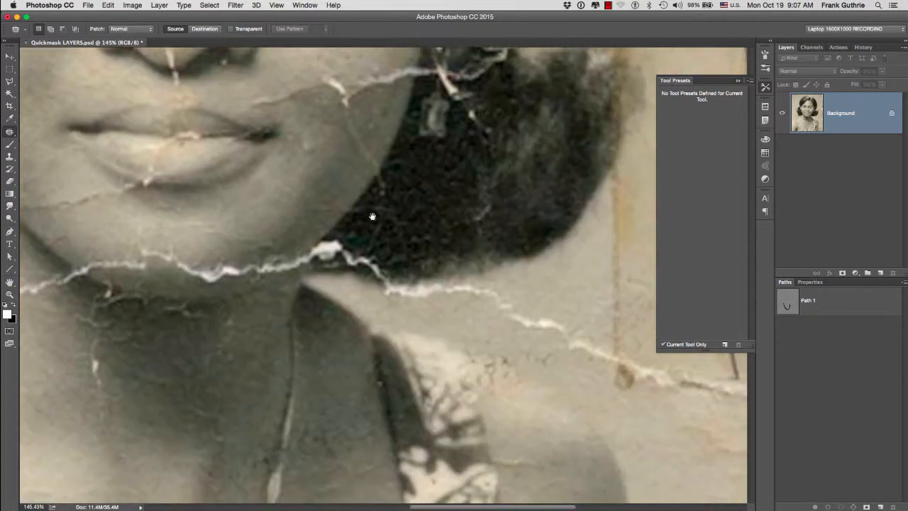
pyautogui.scroll(-10, 373, 216)
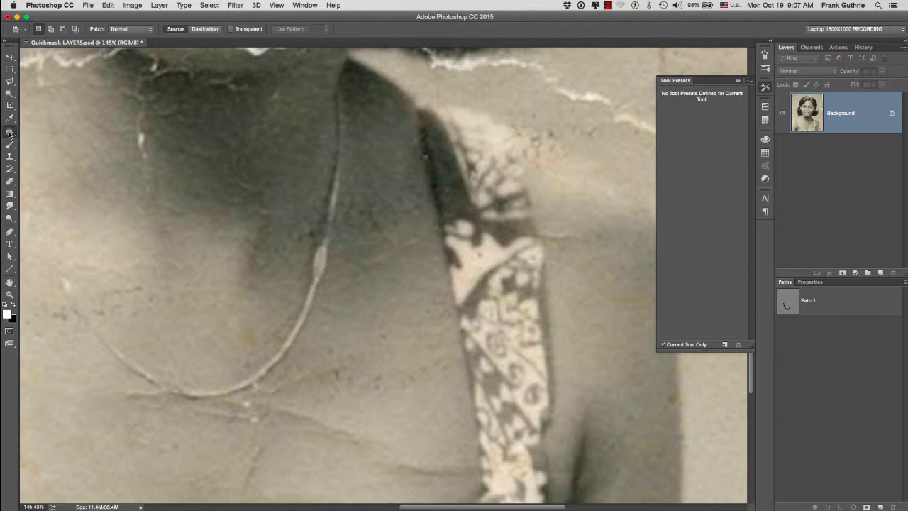
pyautogui.click(10, 133)
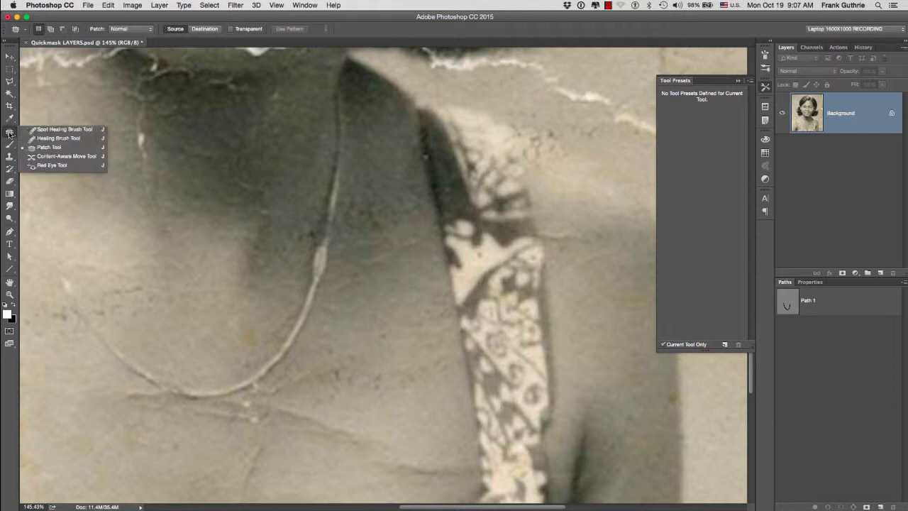
pyautogui.click(83, 156)
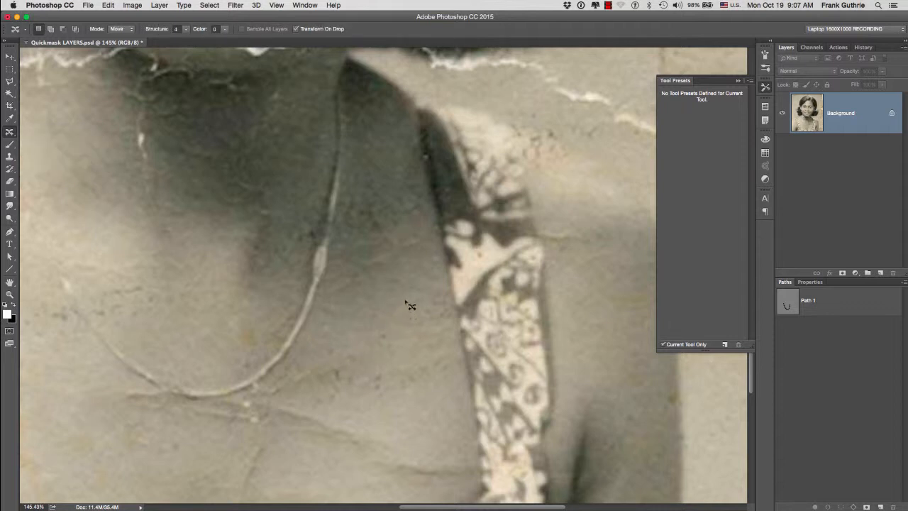
pyautogui.moveTo(407, 302)
pyautogui.mouseDown()
pyautogui.moveTo(375, 325)
pyautogui.moveTo(396, 347)
pyautogui.moveTo(421, 320)
pyautogui.moveTo(408, 299)
pyautogui.mouseUp()
pyautogui.moveTo(402, 331); pyautogui.dragTo(310, 367)
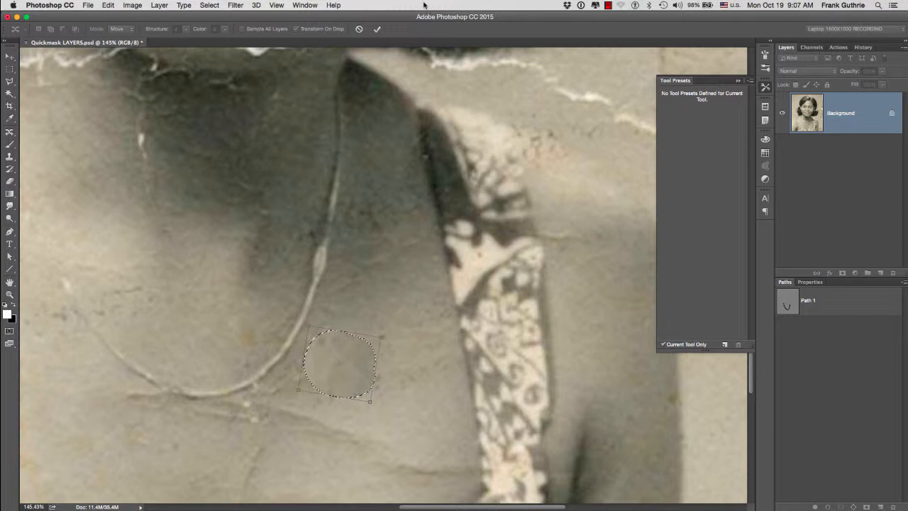
pyautogui.click(377, 29)
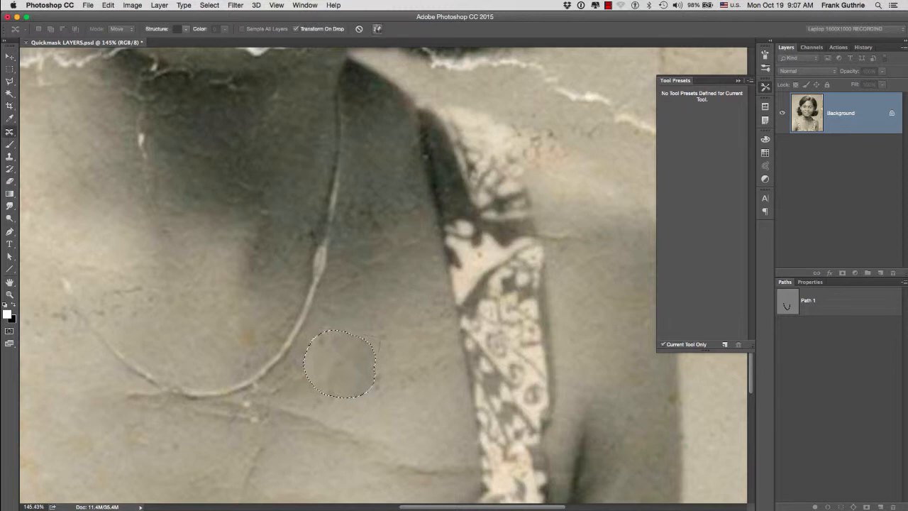
pyautogui.press('super+d')
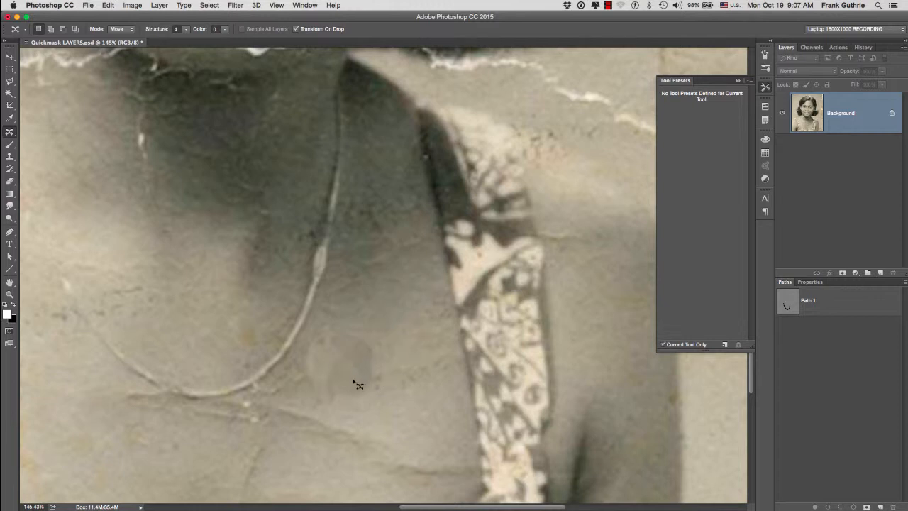
# Undo the content-aware move of the chest skin and clear the selection
pyautogui.moveTo(371, 377); pyautogui.dragTo(374, 381)
pyautogui.press('super+z')
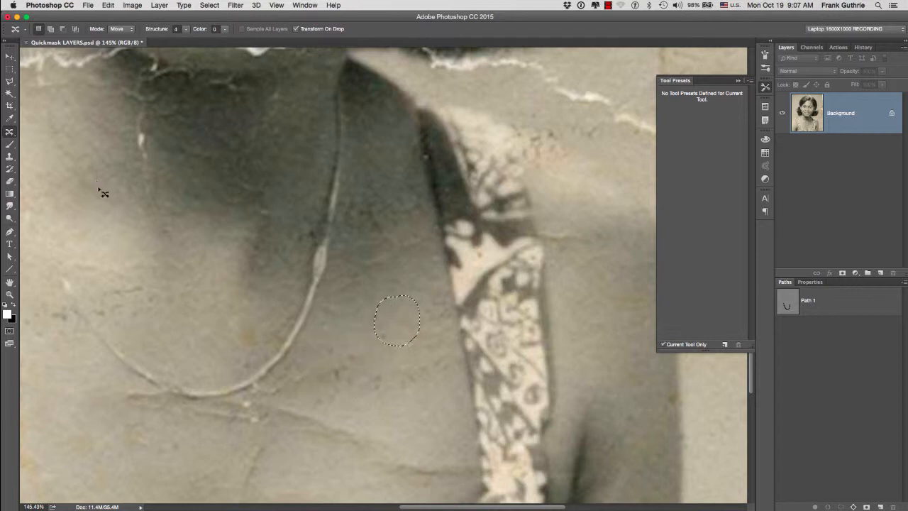
pyautogui.press('super+d')
# In the Untitled-1 close-up, correct the red pupil of the left-hand eye using the Red Eye Tool with Pupil Size 85%
pyautogui.click(10, 132)
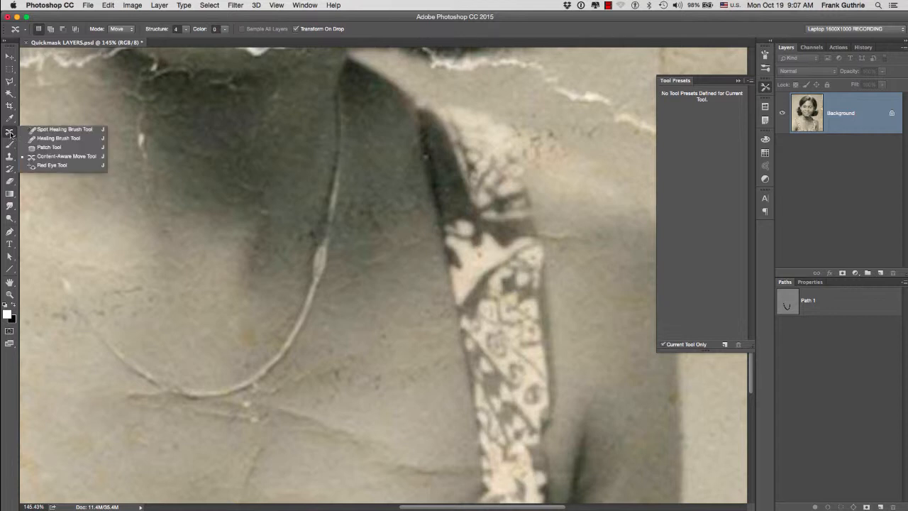
pyautogui.click(52, 166)
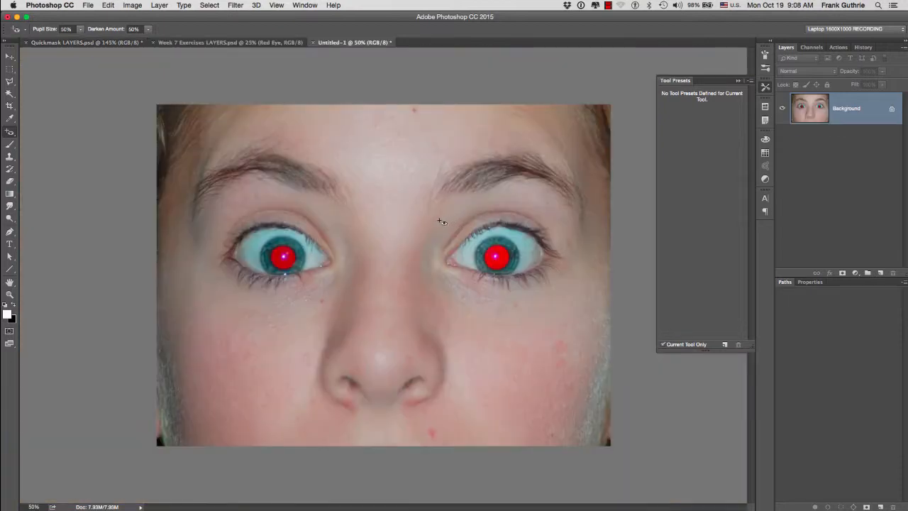
pyautogui.moveTo(283, 256); pyautogui.dragTo(302, 259)
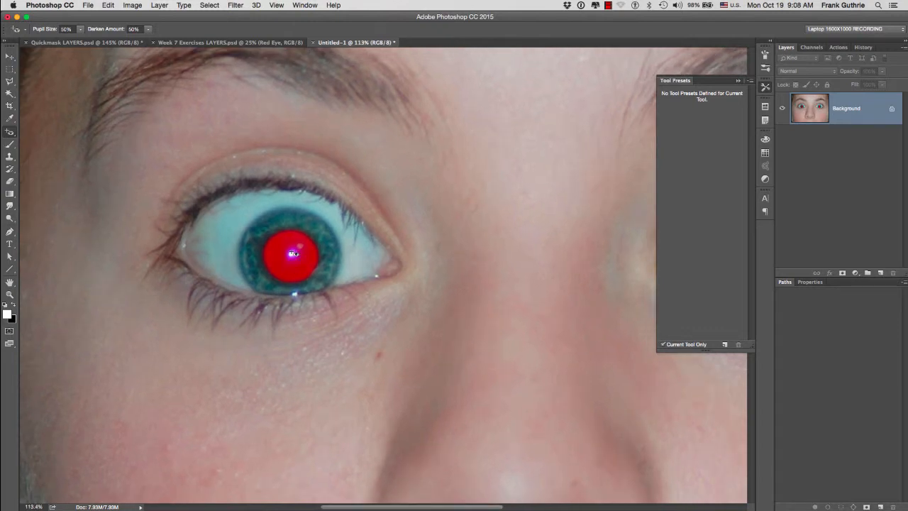
pyautogui.click(82, 29)
pyautogui.moveTo(81, 42); pyautogui.dragTo(99, 42)
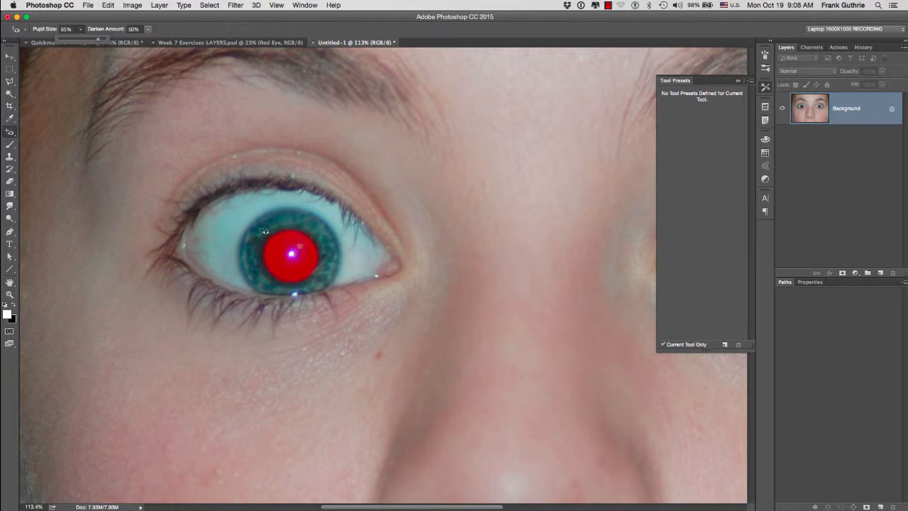
pyautogui.moveTo(261, 224); pyautogui.dragTo(334, 295)
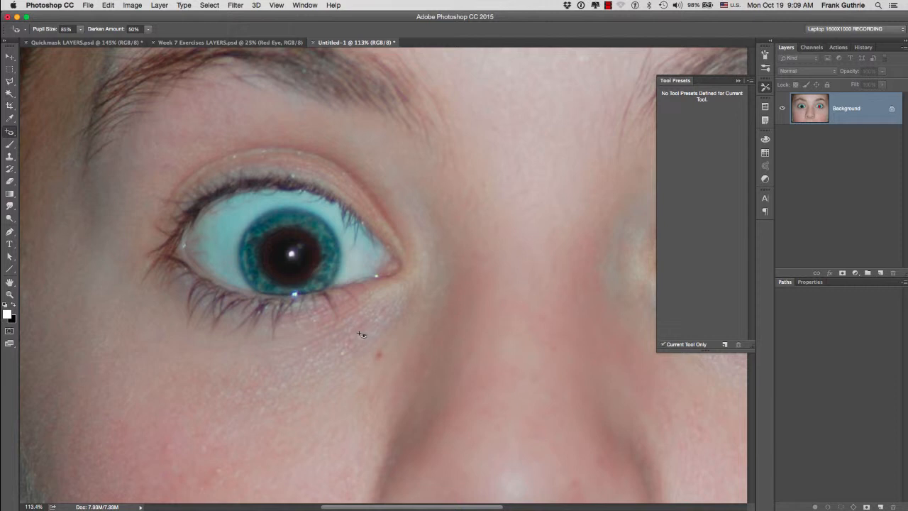
# Set the Darken Amount to 20% and correct the red pupil of the right-hand eye
pyautogui.click(149, 30)
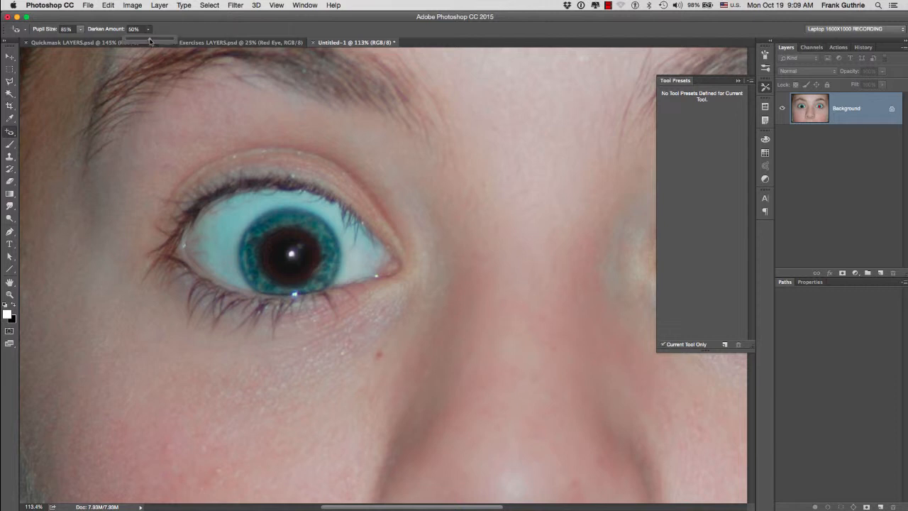
pyautogui.moveTo(163, 45); pyautogui.dragTo(166, 43)
pyautogui.hscroll(10, 543, 209)
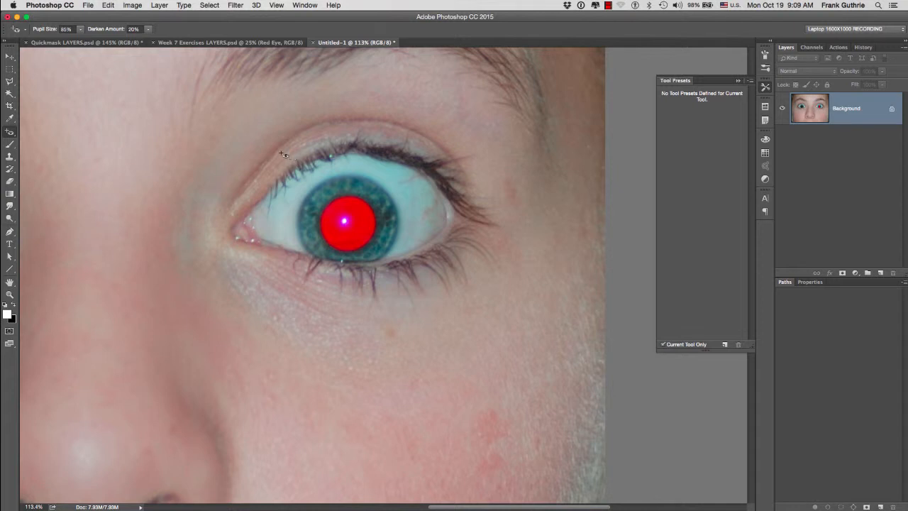
pyautogui.moveTo(428, 325); pyautogui.dragTo(424, 306)
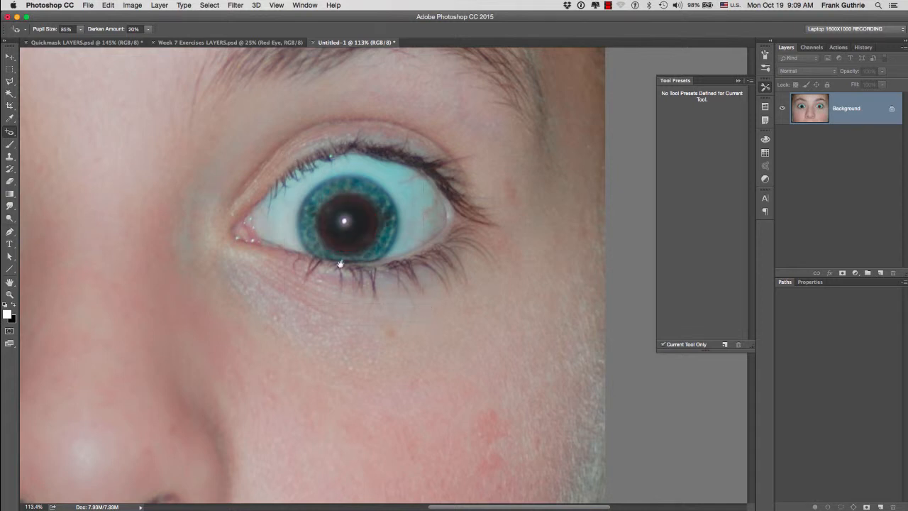
pyautogui.moveTo(313, 220); pyautogui.dragTo(511, 215)
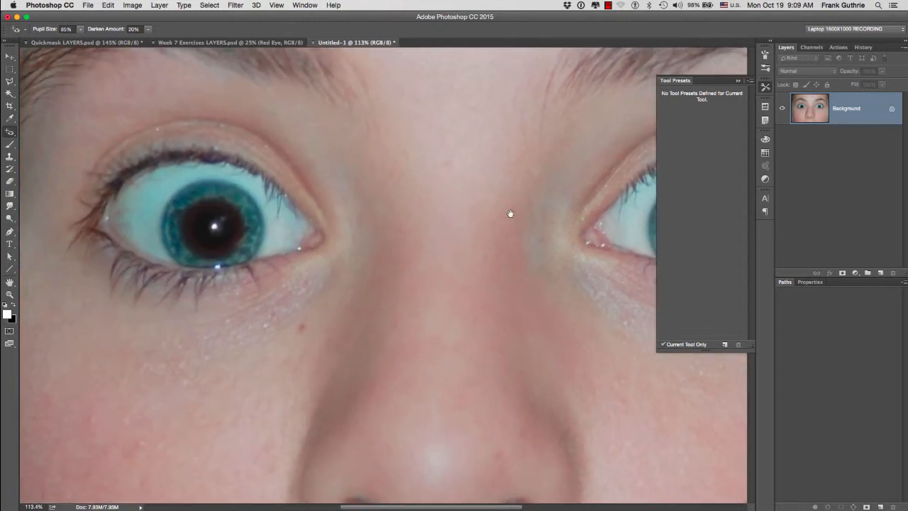
pyautogui.click(11, 133)
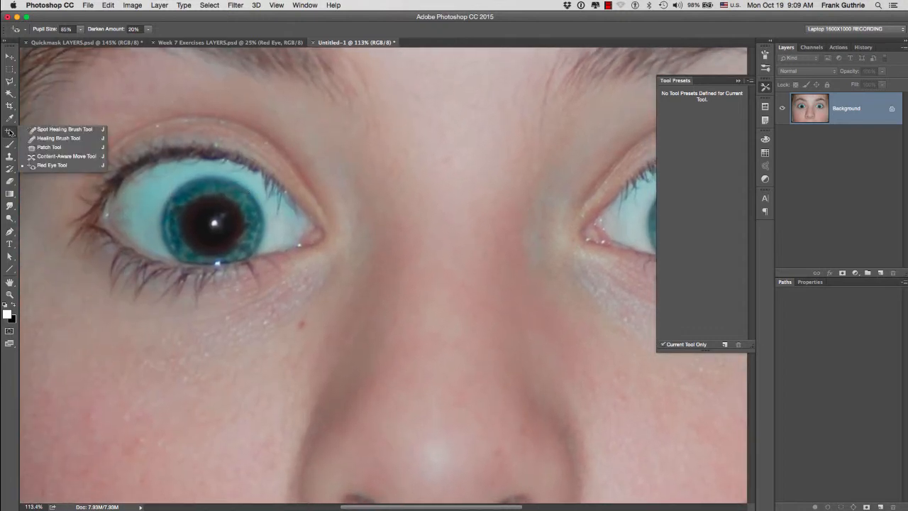
pyautogui.click(57, 166)
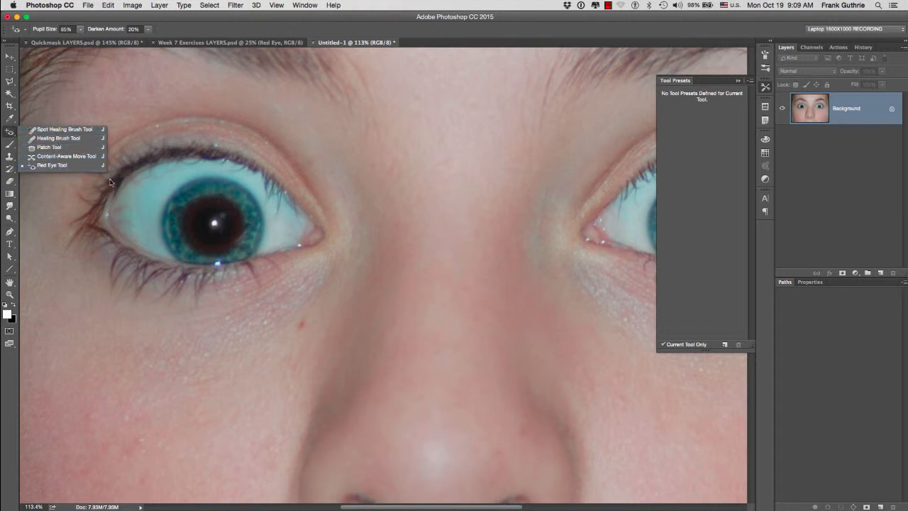